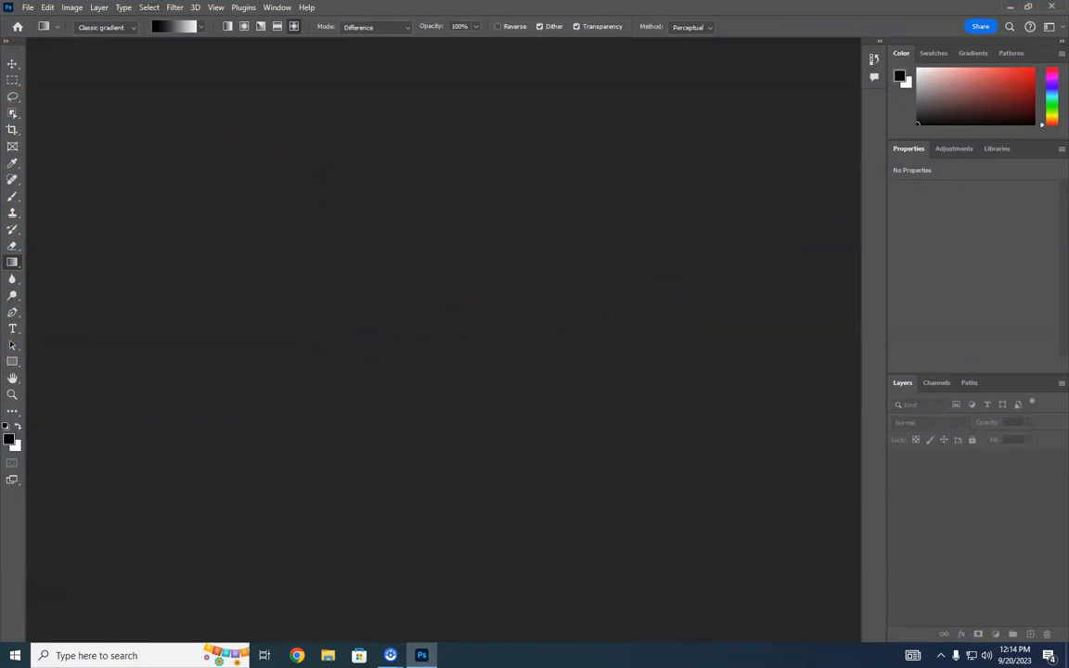
# Create a new 1920 x 1080 px document at 72 ppi from the HDTV 1080p preset.
pyautogui.click(17, 27)
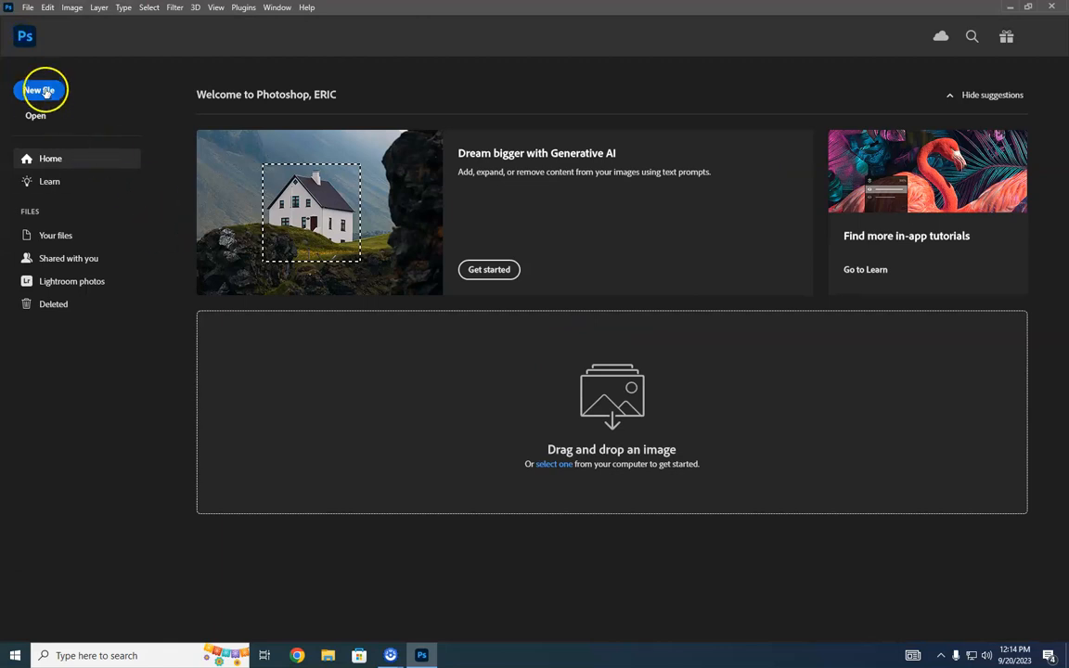
pyautogui.click(39, 90)
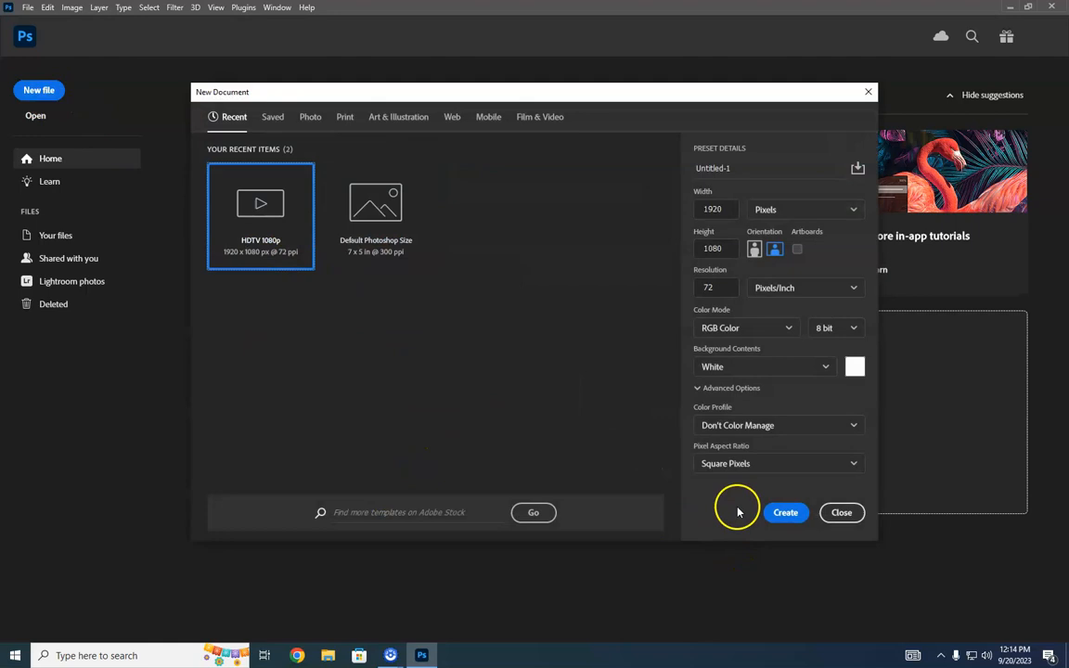
pyautogui.click(780, 512)
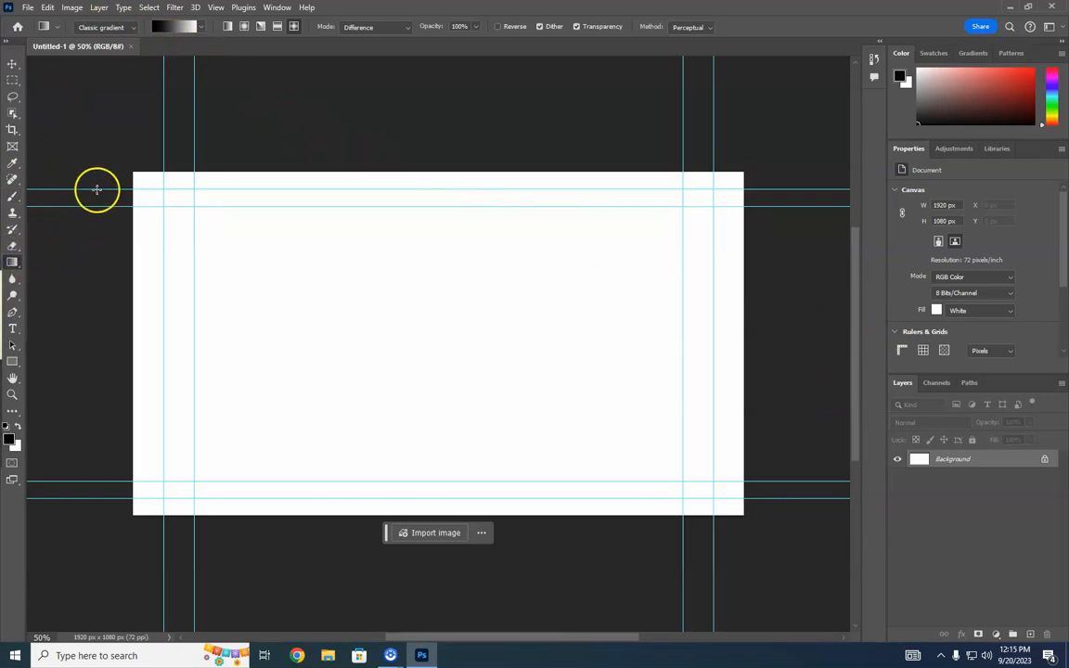
# Set the Gradient tool to Classic gradient with the Difference blending mode.
pyautogui.click(111, 28)
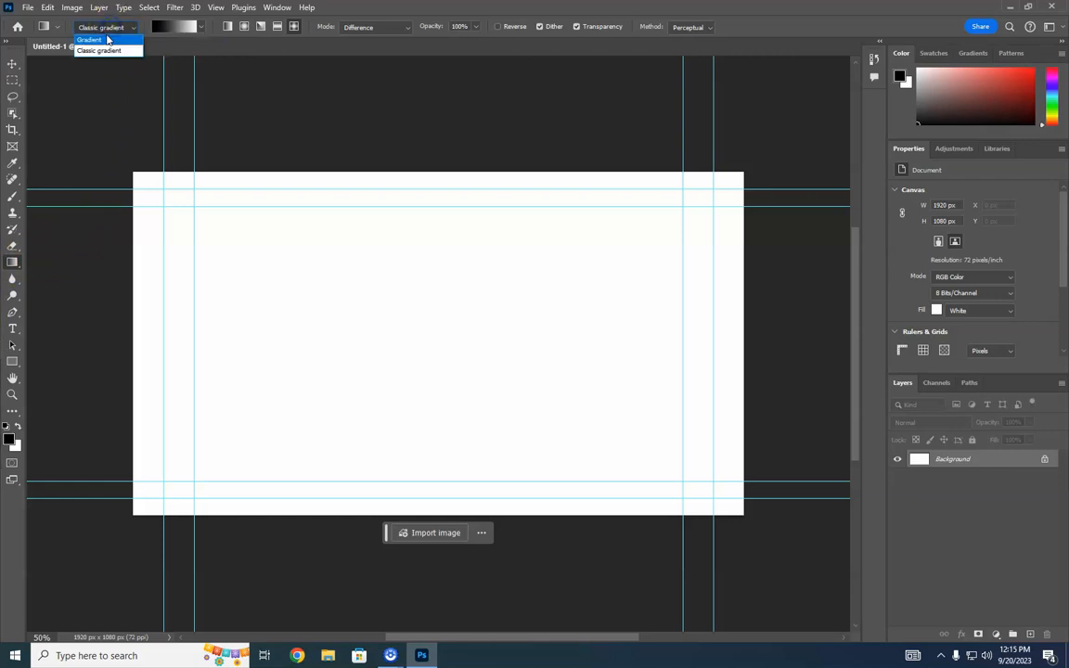
pyautogui.click(107, 39)
pyautogui.click(97, 28)
pyautogui.click(108, 51)
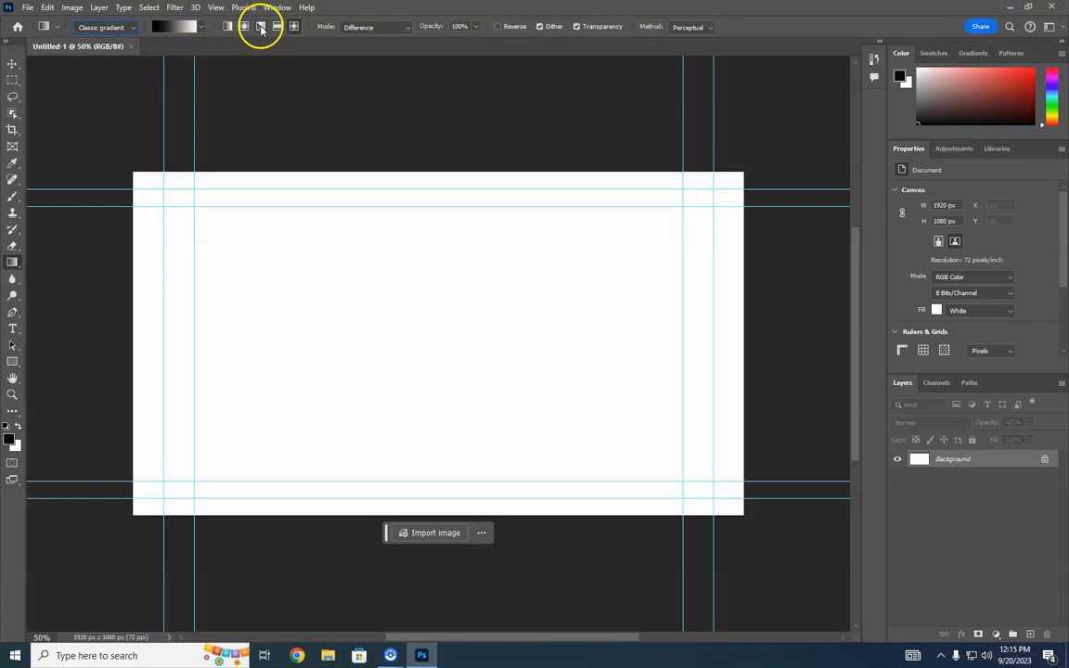
pyautogui.click(347, 28)
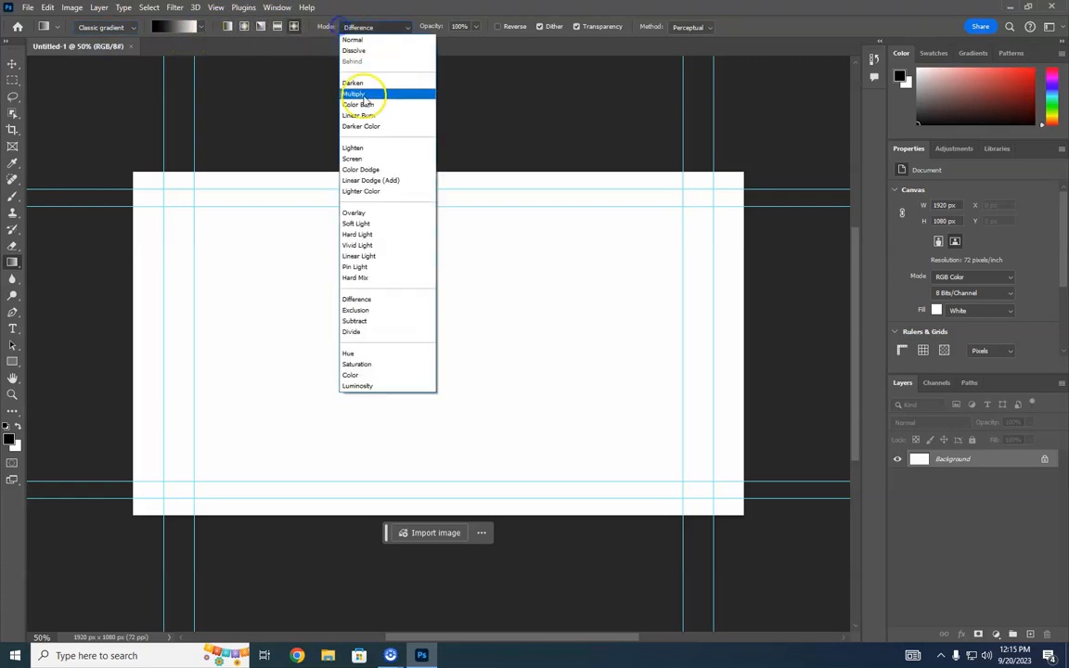
pyautogui.click(362, 299)
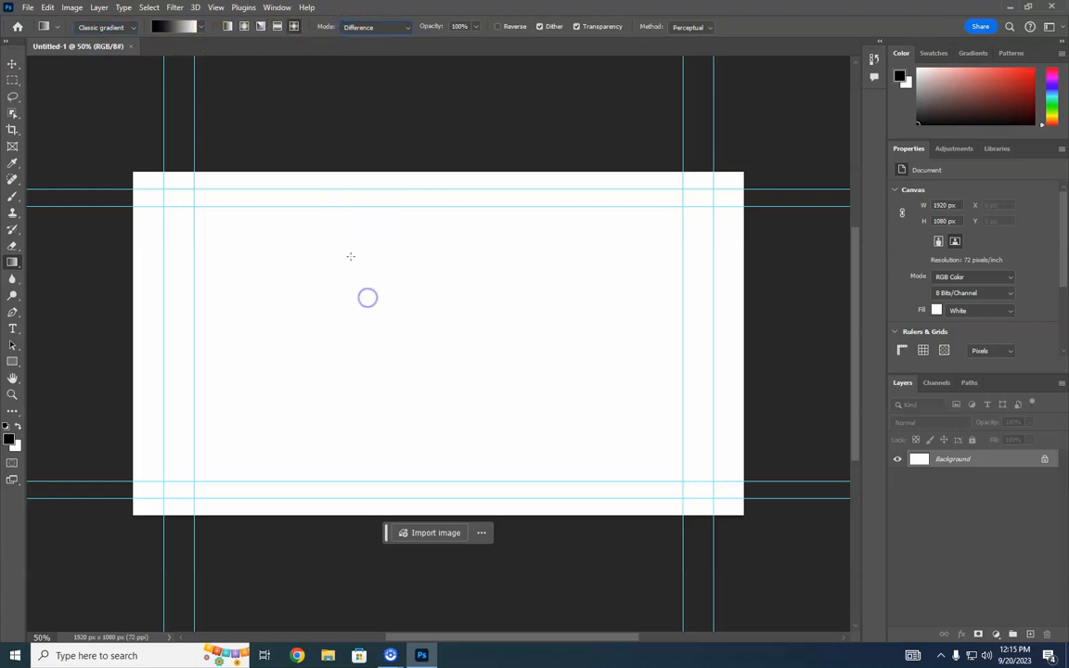
# Change the gradient to the Noise type with 100% roughness.
pyautogui.click(182, 28)
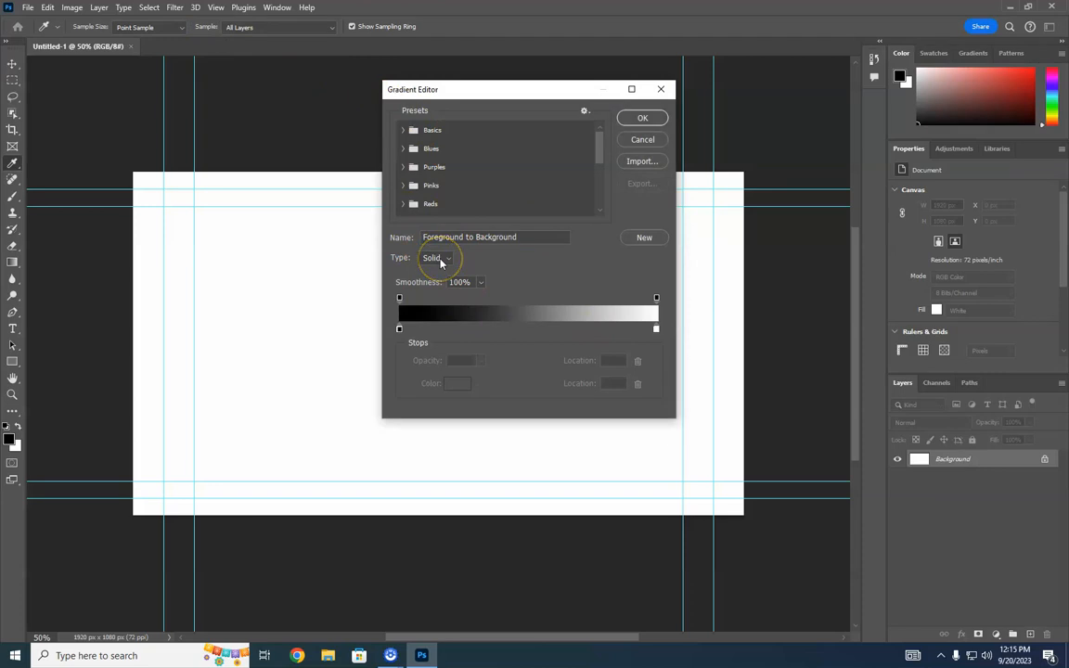
pyautogui.click(441, 281)
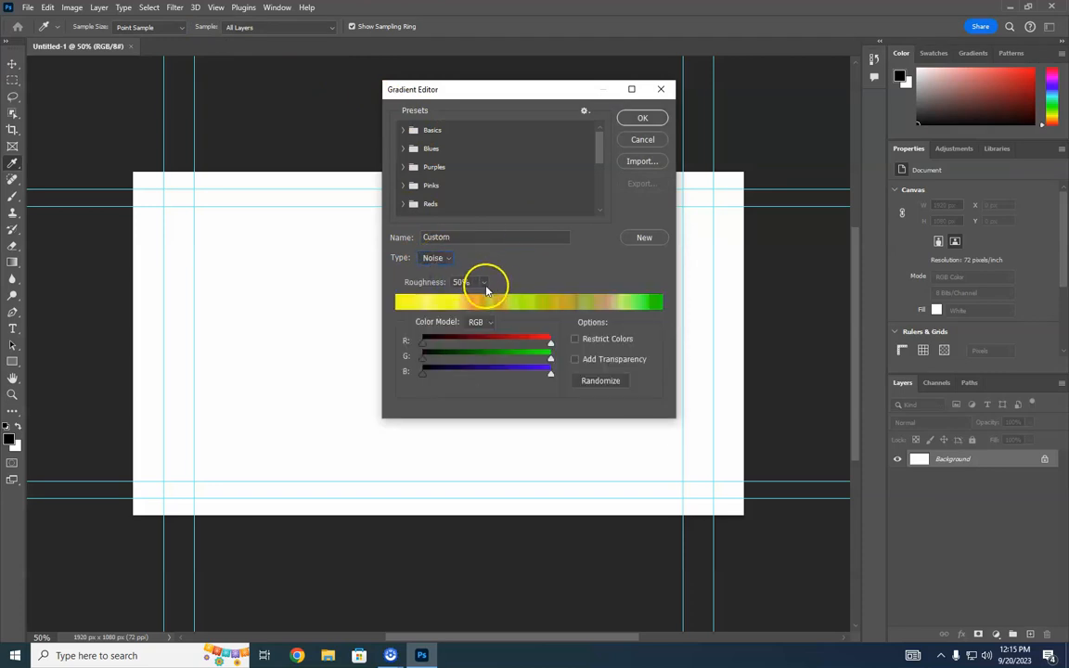
pyautogui.click(483, 284)
pyautogui.moveTo(480, 301); pyautogui.dragTo(521, 306)
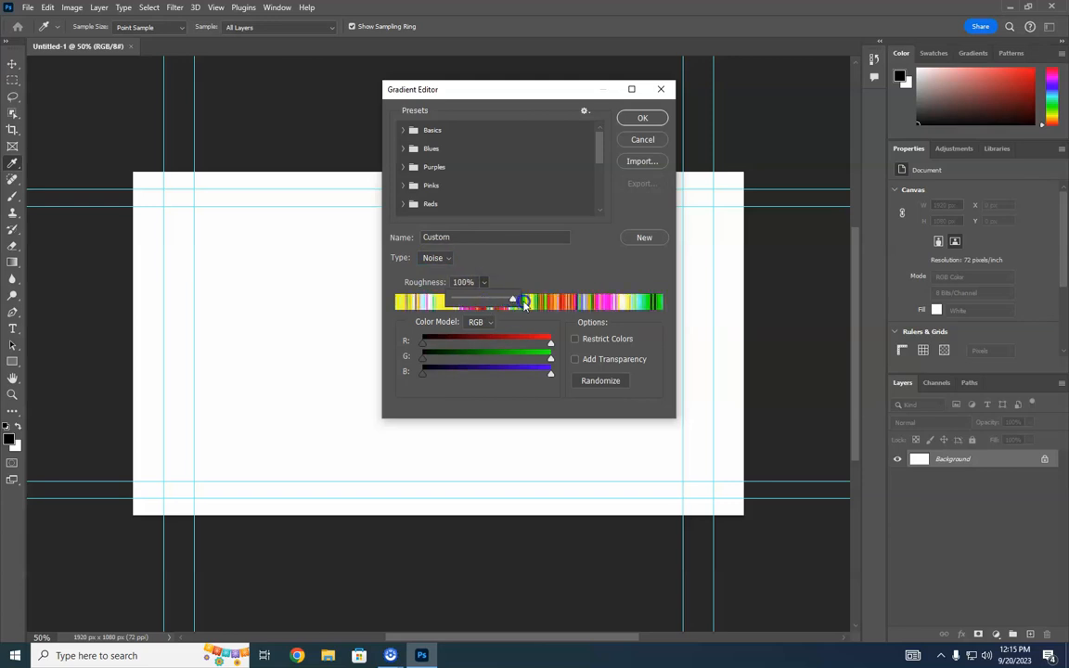
pyautogui.click(557, 272)
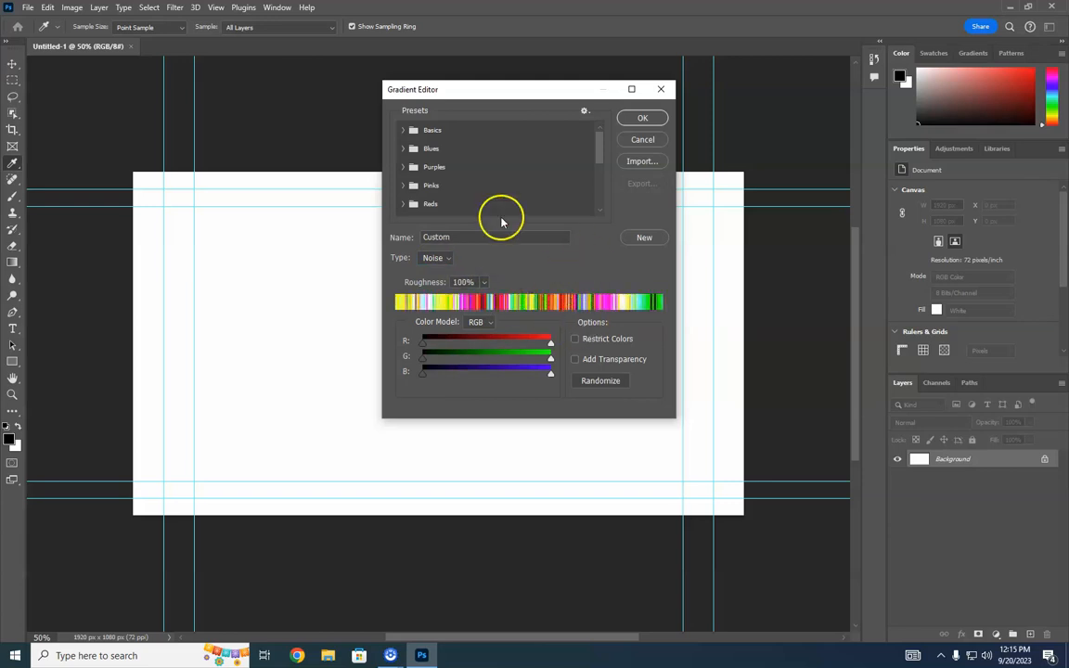
# Turn on Restrict Colors for the noise gradient, leave Add Transparency off, and accept the gradient.
pyautogui.click(576, 339)
pyautogui.click(576, 360)
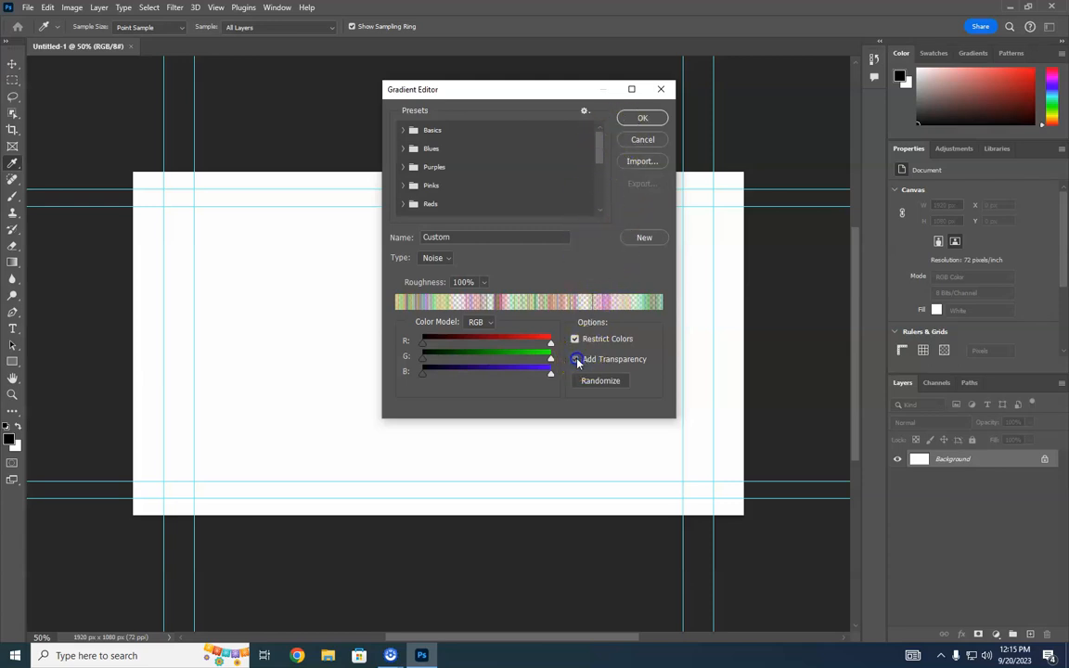
pyautogui.click(576, 360)
pyautogui.click(640, 116)
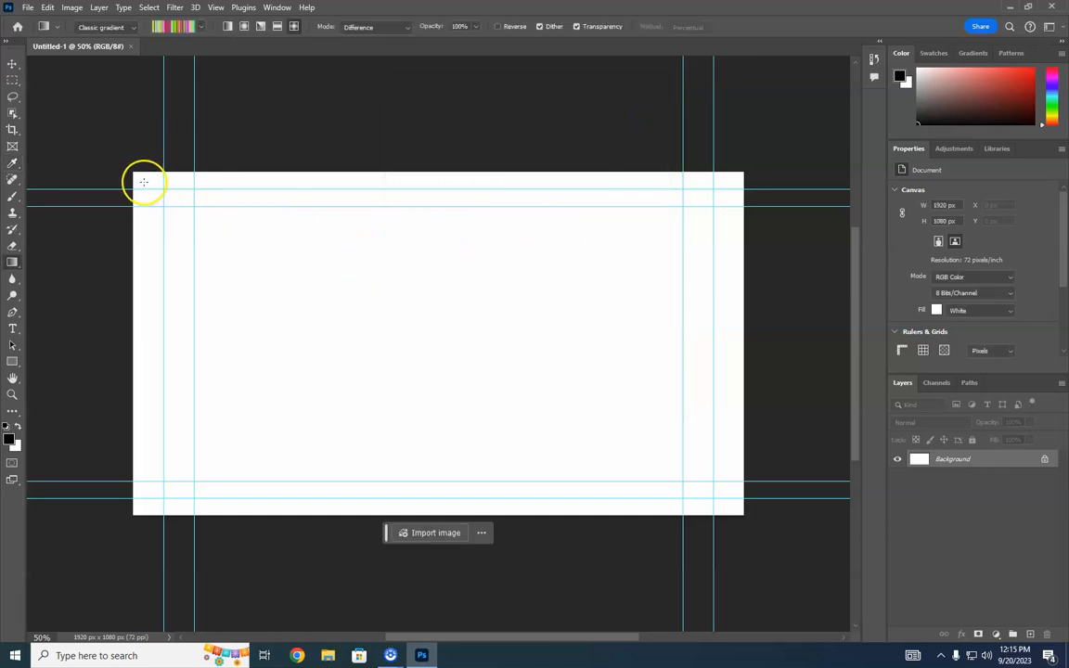
# Draw five overlapping diamond gradients in various sizes and directions across the Background layer.
pyautogui.moveTo(319, 247); pyautogui.dragTo(710, 477)
pyautogui.moveTo(700, 248)
pyautogui.mouseDown()
pyautogui.moveTo(680, 282)
pyautogui.moveTo(102, 537)
pyautogui.mouseUp()
pyautogui.moveTo(559, 296); pyautogui.dragTo(394, 351)
pyautogui.moveTo(377, 309); pyautogui.dragTo(344, 404)
pyautogui.moveTo(274, 371); pyautogui.dragTo(582, 468)
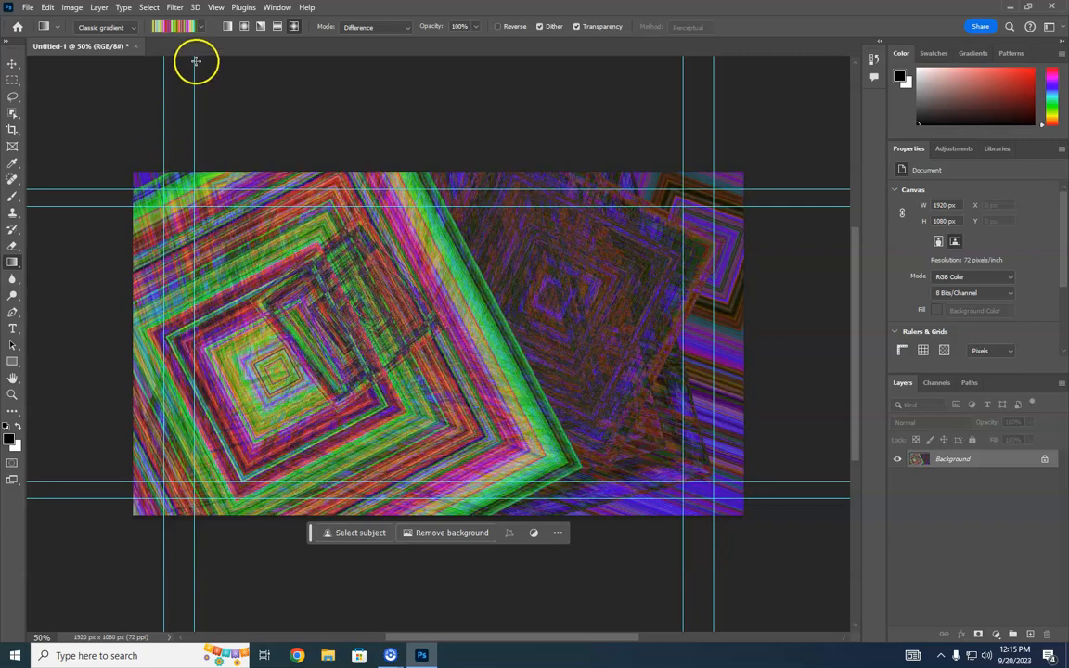
# Switch to the radial gradient style and draw five large and small circular gradients over the Background pattern.
pyautogui.moveTo(357, 270); pyautogui.dragTo(590, 408)
pyautogui.moveTo(506, 351)
pyautogui.mouseDown()
pyautogui.moveTo(493, 347)
pyautogui.moveTo(599, 401)
pyautogui.mouseUp()
pyautogui.moveTo(612, 322); pyautogui.dragTo(603, 362)
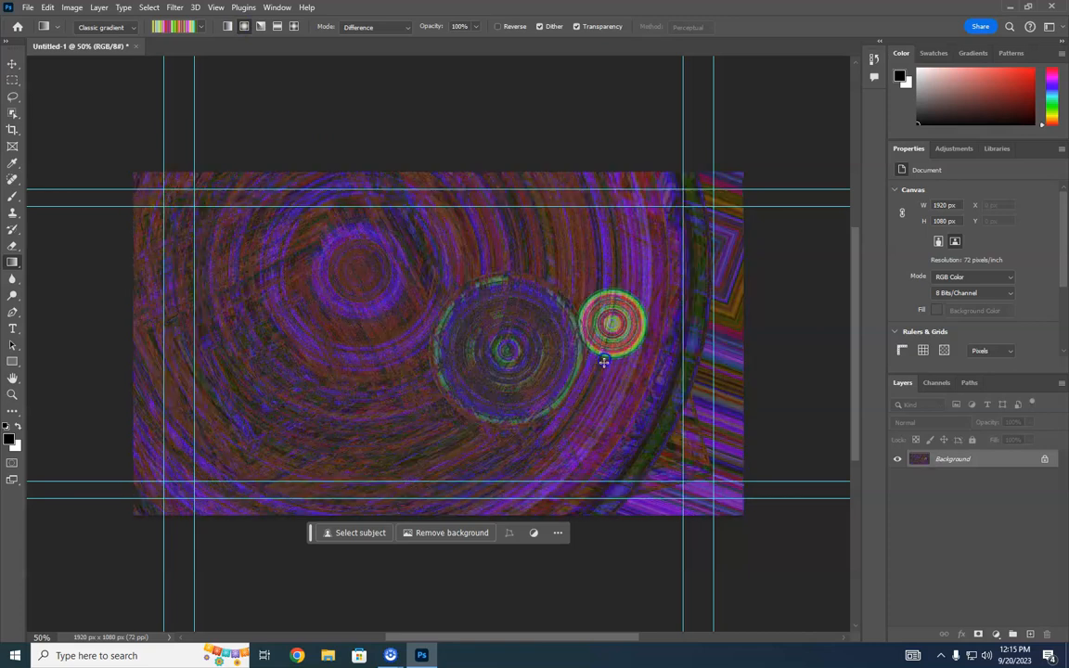
pyautogui.moveTo(149, 332); pyautogui.dragTo(329, 430)
pyautogui.moveTo(443, 232); pyautogui.dragTo(447, 278)
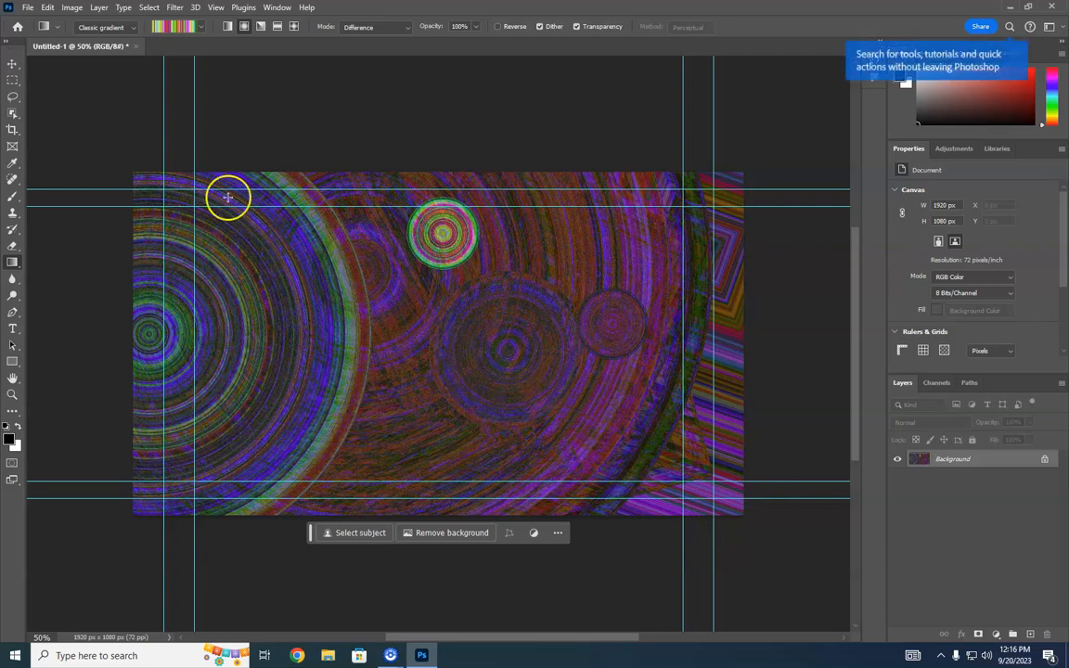
# Add a new layer named tester and hide the Background layer.
pyautogui.click(98, 7)
pyautogui.moveTo(110, 21)
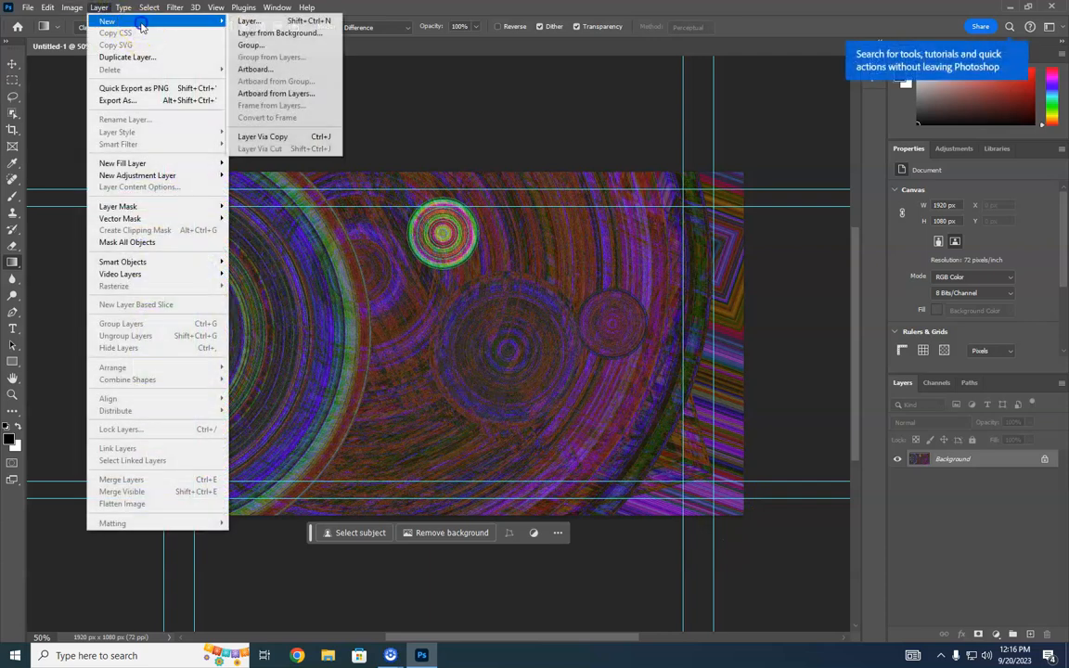
pyautogui.click(284, 22)
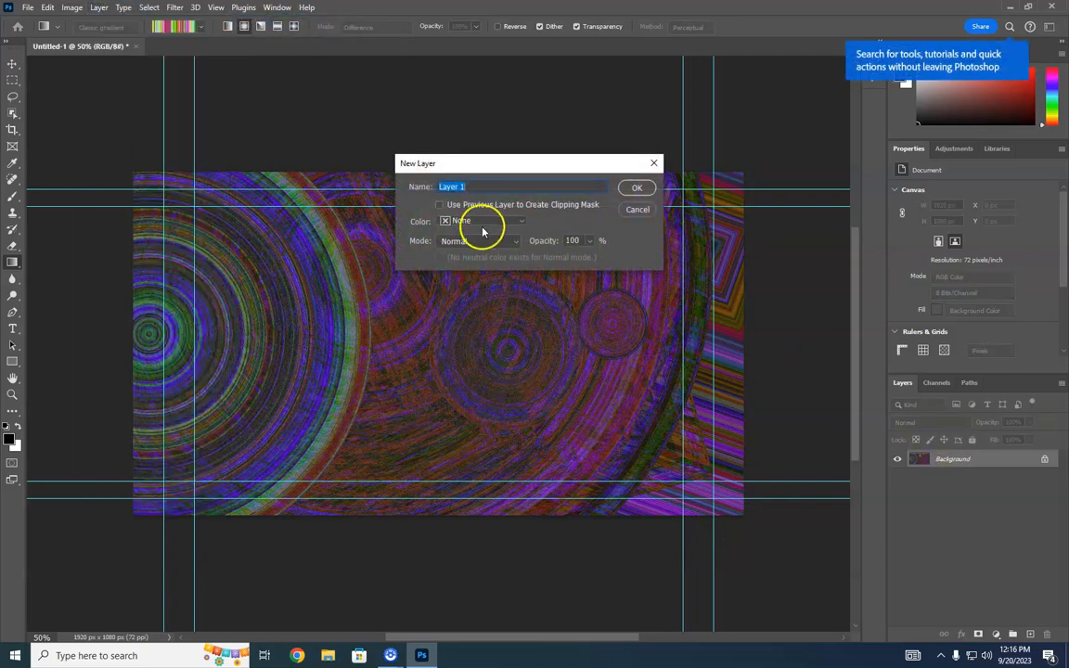
pyautogui.press('BackSpace')
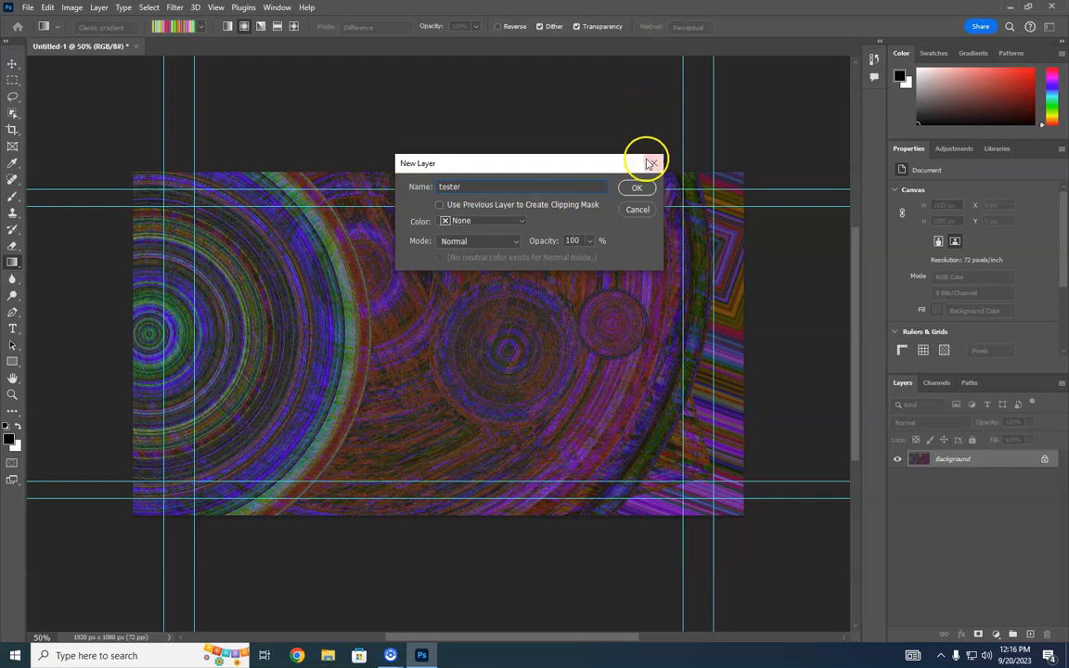
pyautogui.click(636, 187)
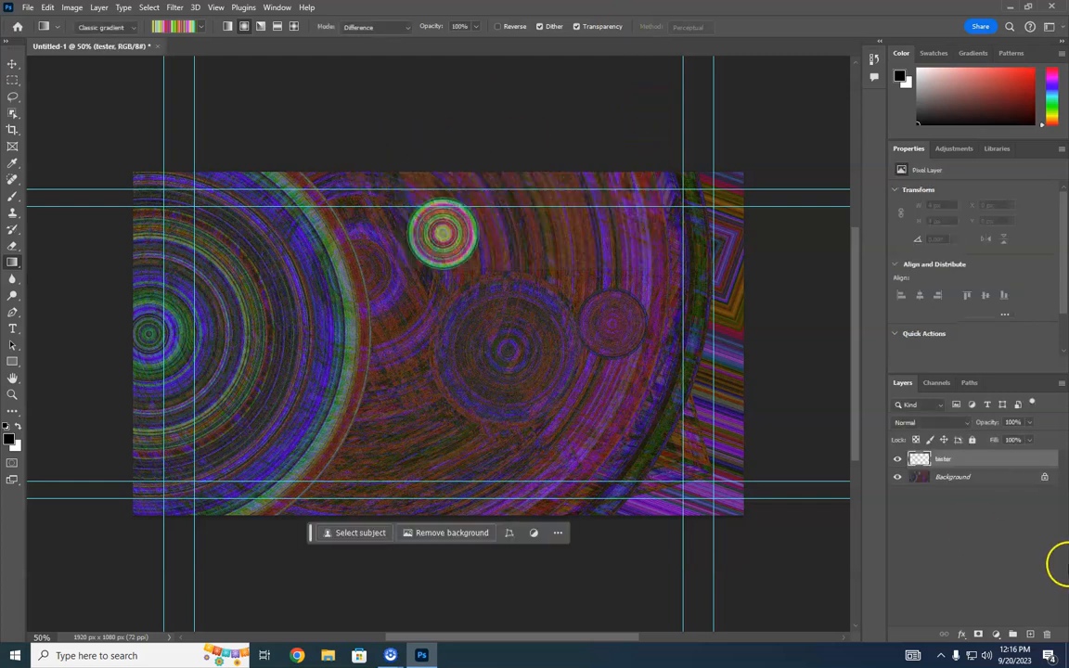
pyautogui.click(900, 477)
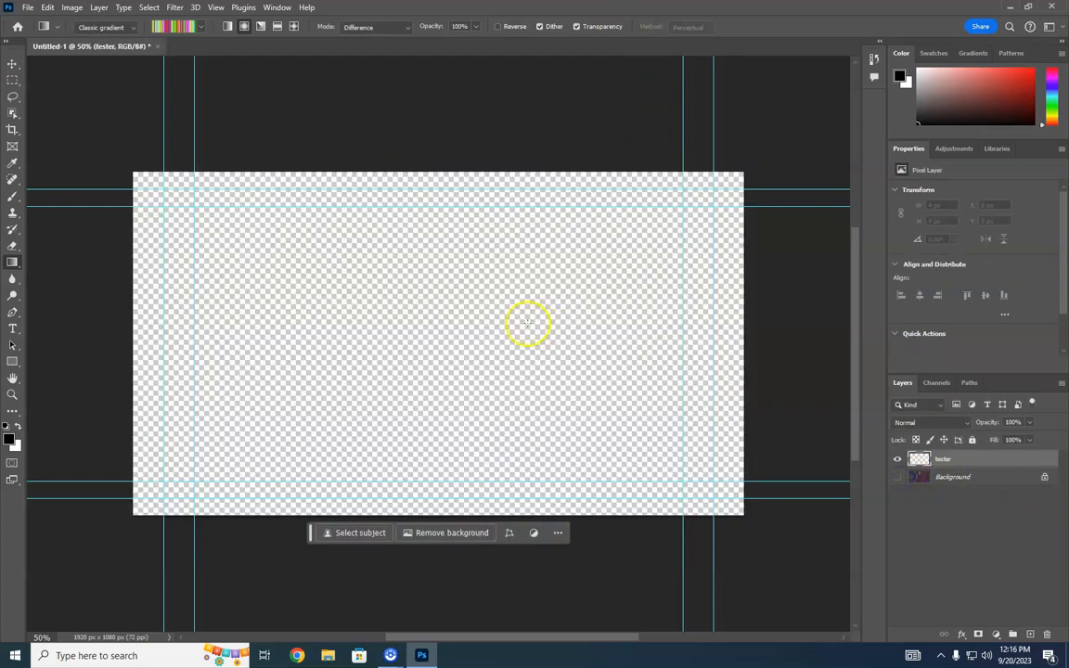
# Fill the tester layer with a large radial gradient and overlay it with linear gradients running vertically.
pyautogui.moveTo(257, 212); pyautogui.dragTo(789, 477)
pyautogui.click(227, 26)
pyautogui.moveTo(427, 164)
pyautogui.mouseDown()
pyautogui.moveTo(436, 578)
pyautogui.moveTo(407, 168)
pyautogui.mouseUp()
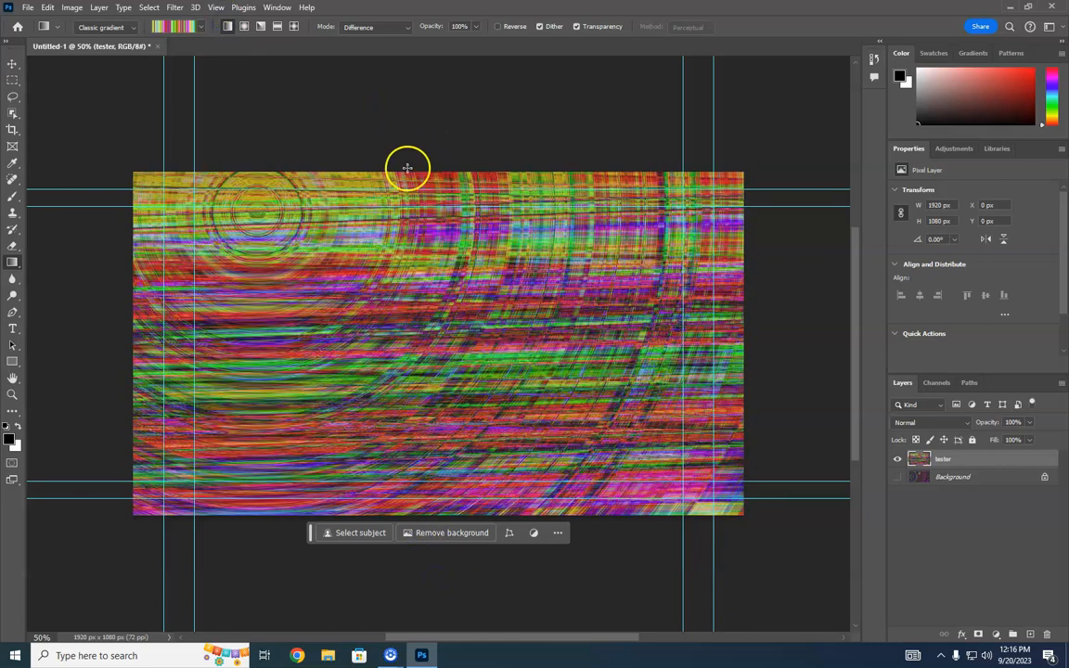
pyautogui.moveTo(446, 562); pyautogui.dragTo(446, 563)
pyautogui.moveTo(443, 167); pyautogui.dragTo(370, 497)
# Switch to the angle gradient style and draw several overlapping angle gradients across the tester layer.
pyautogui.moveTo(190, 306); pyautogui.dragTo(806, 460)
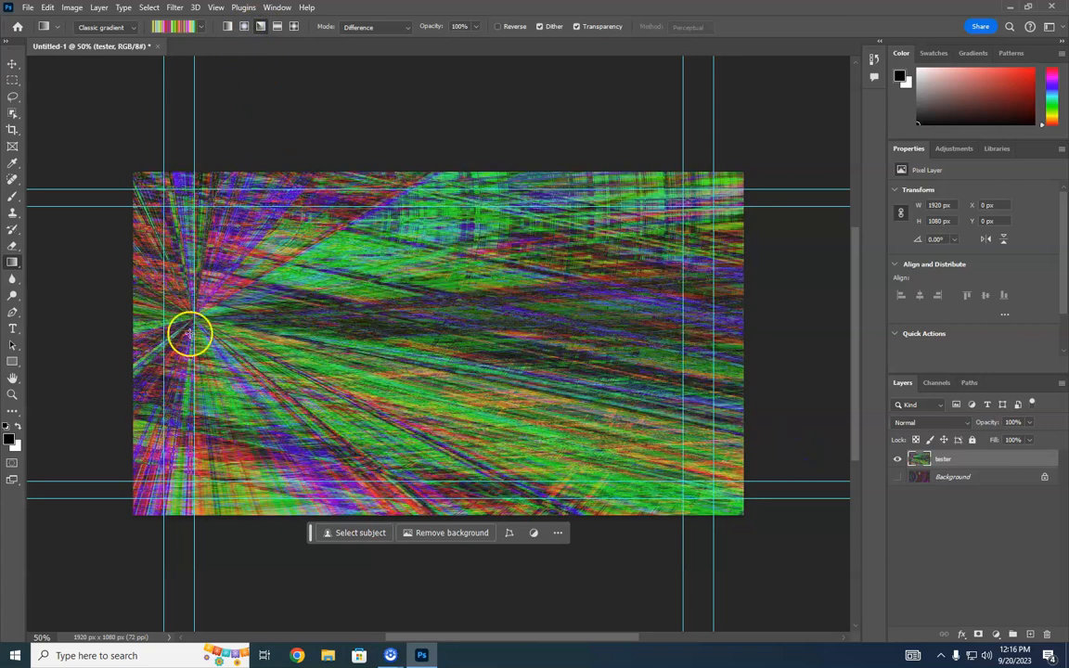
pyautogui.moveTo(662, 463); pyautogui.dragTo(926, 548)
pyautogui.moveTo(554, 298); pyautogui.dragTo(121, 381)
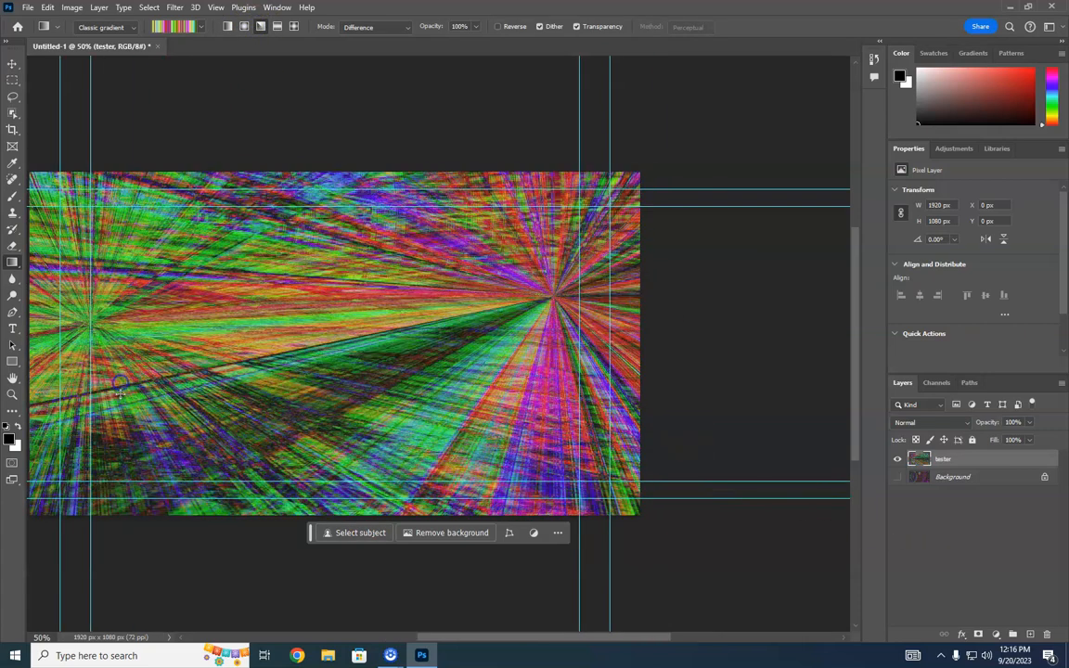
pyautogui.moveTo(312, 176); pyautogui.dragTo(271, 454)
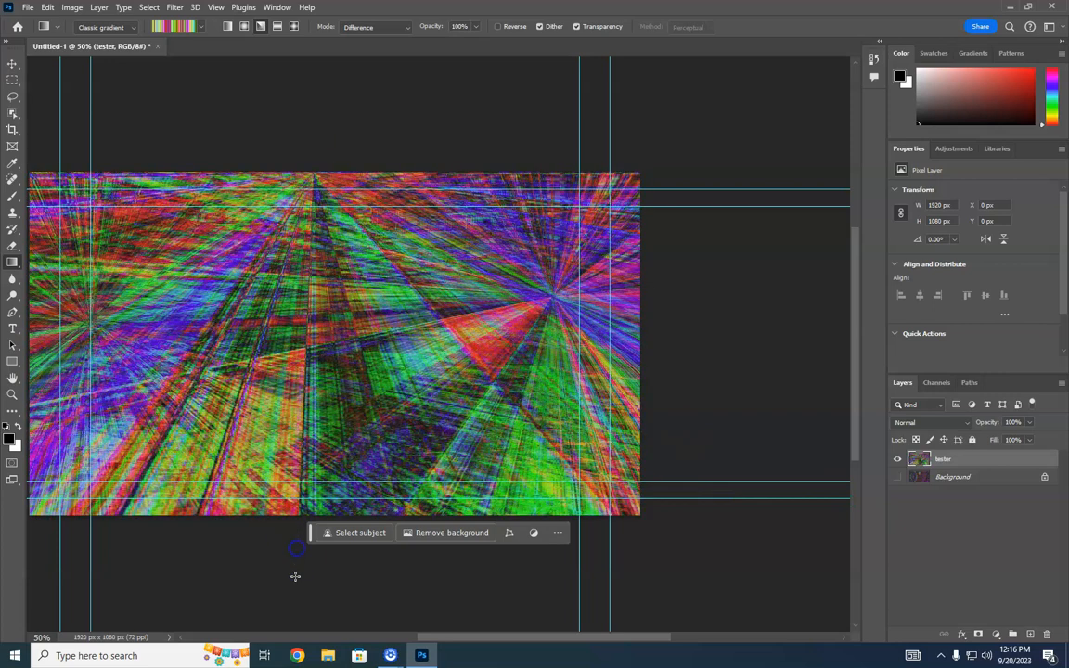
pyautogui.moveTo(46, 364); pyautogui.dragTo(661, 417)
pyautogui.moveTo(543, 287); pyautogui.dragTo(59, 409)
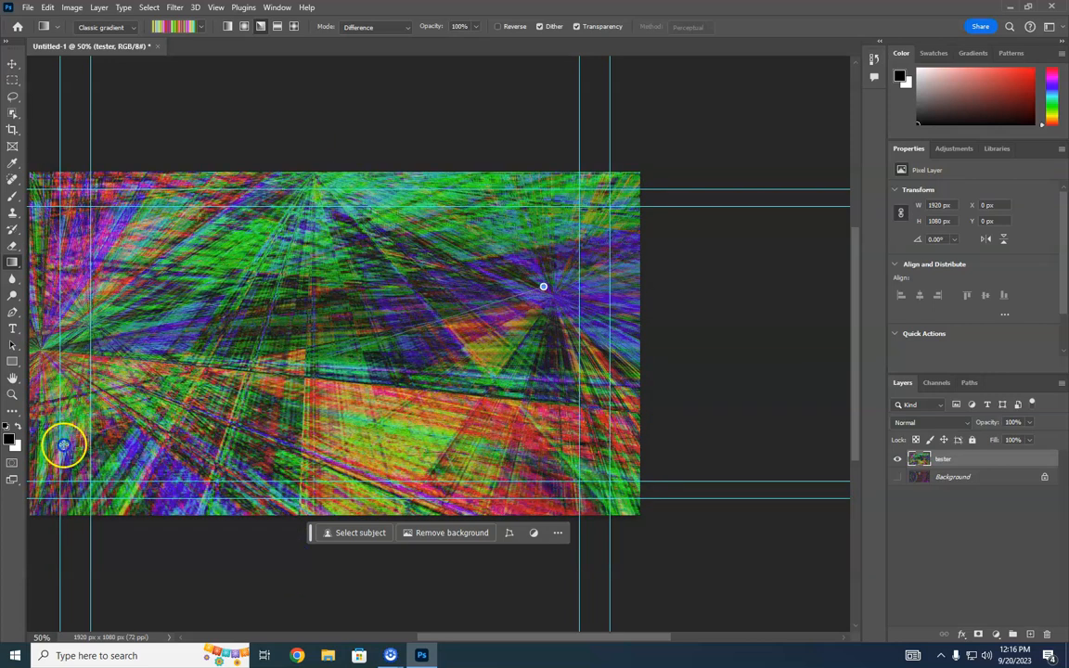
pyautogui.moveTo(306, 236); pyautogui.dragTo(309, 610)
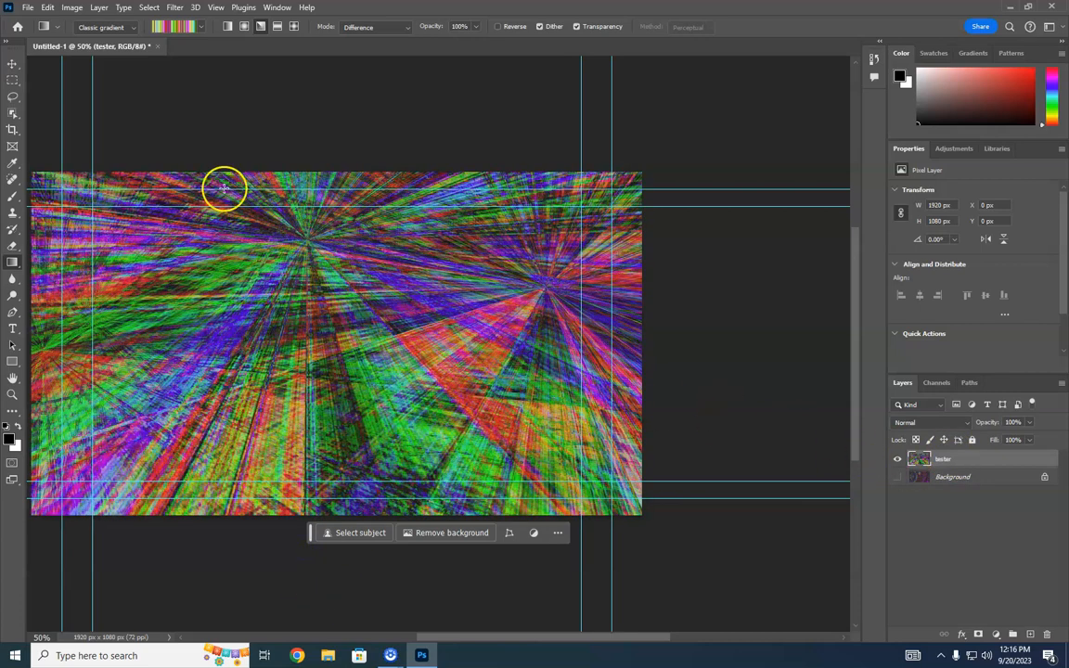
# Hide the tester layer and add a paragraph text box across the upper canvas between the inner guides, reading "Hello".
pyautogui.click(898, 459)
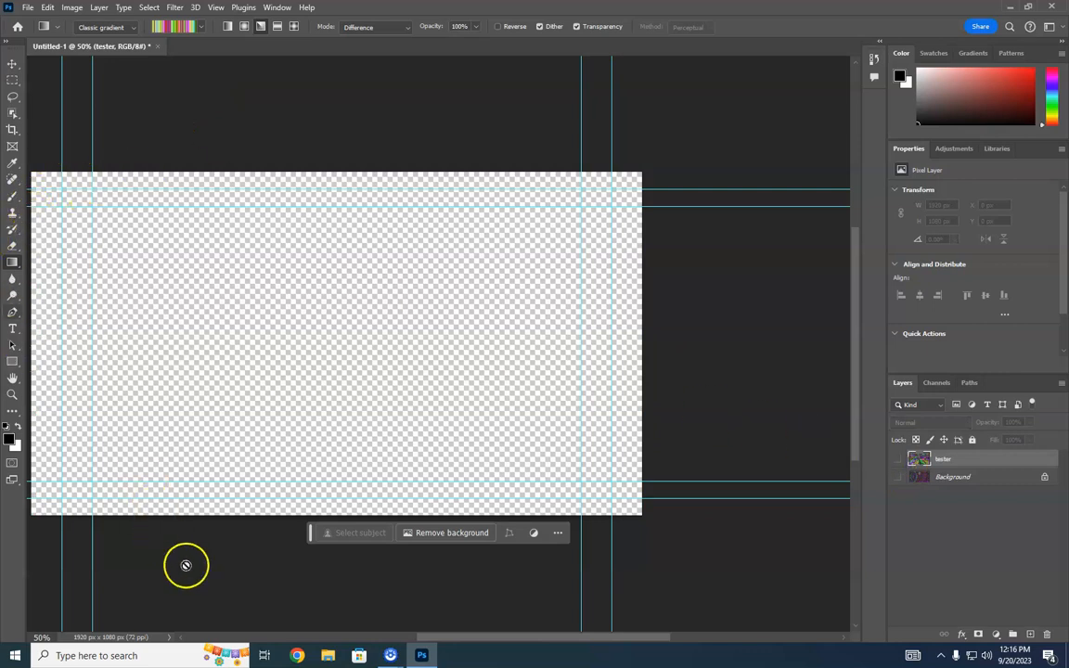
pyautogui.moveTo(473, 639); pyautogui.dragTo(455, 645)
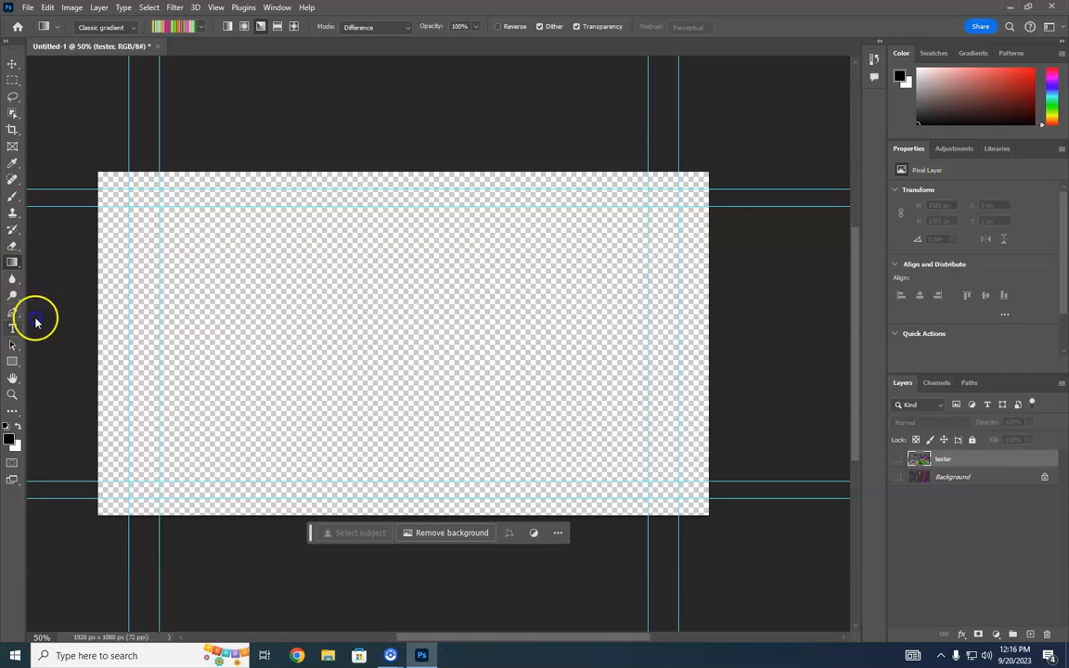
pyautogui.click(14, 329)
pyautogui.moveTo(159, 207); pyautogui.dragTo(645, 345)
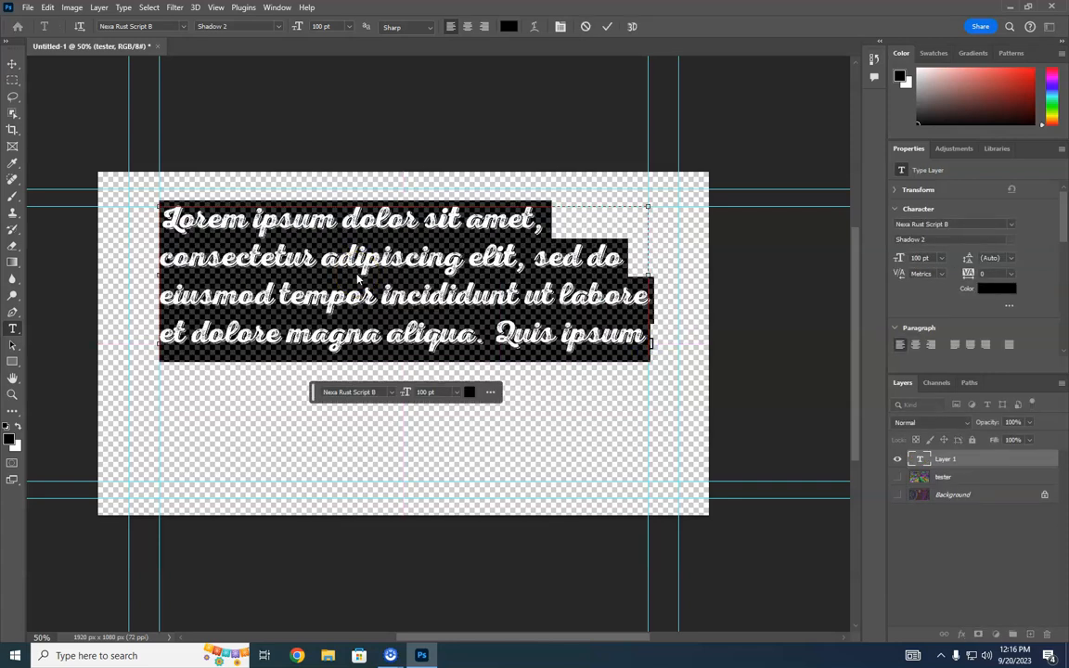
pyautogui.write('Hell')
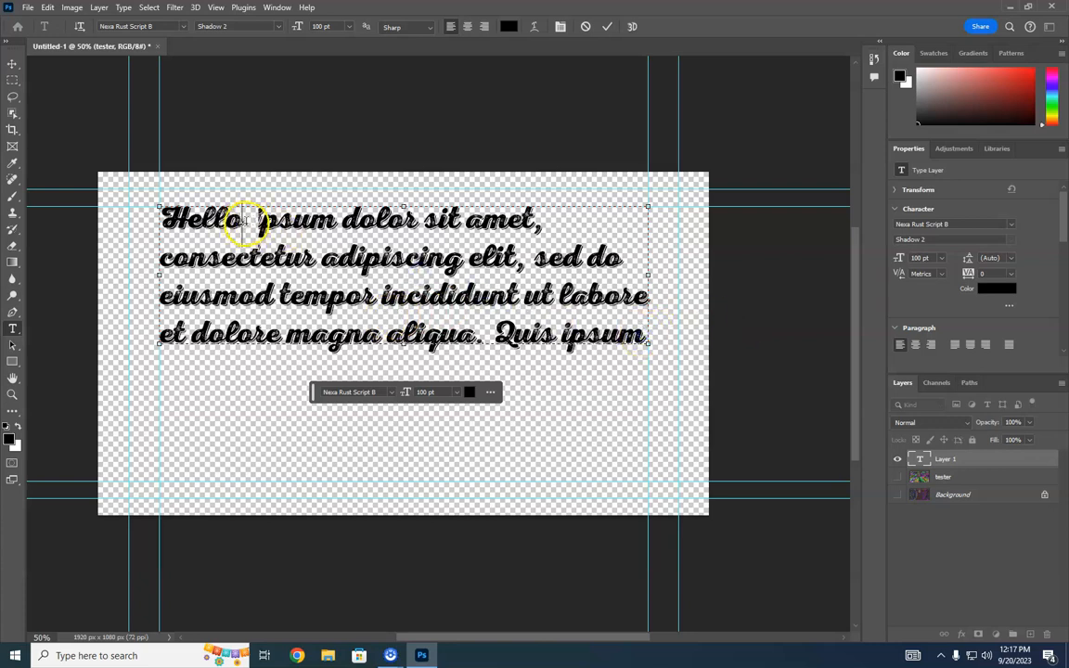
# Set the font size of the word Hello to 300 pt.
pyautogui.moveTo(243, 220); pyautogui.dragTo(148, 223)
pyautogui.click(455, 391)
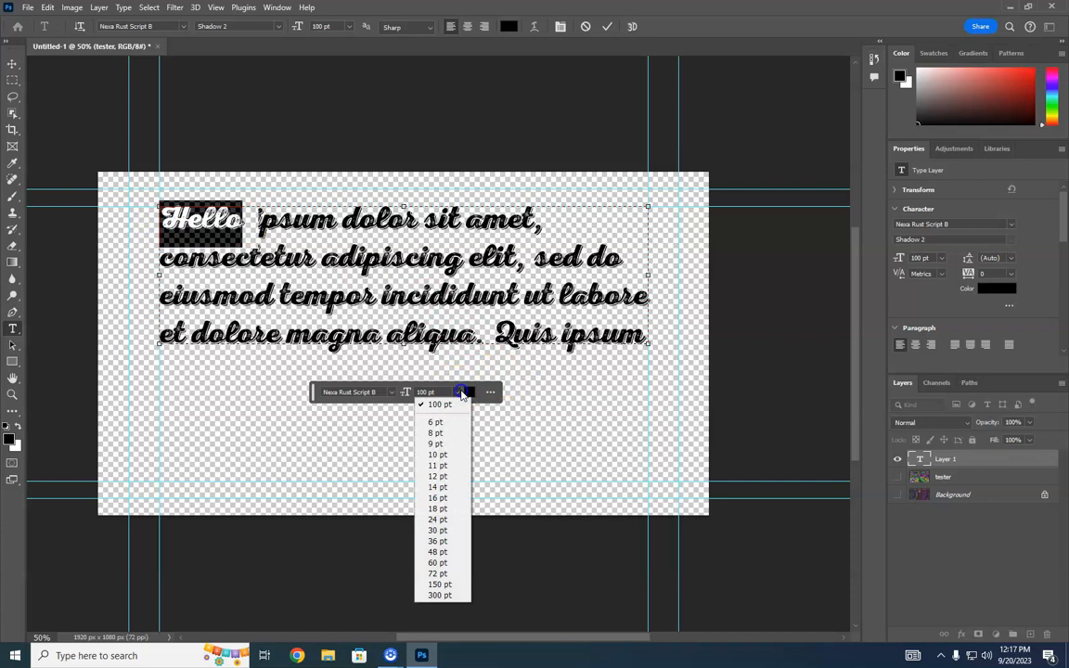
pyautogui.click(425, 593)
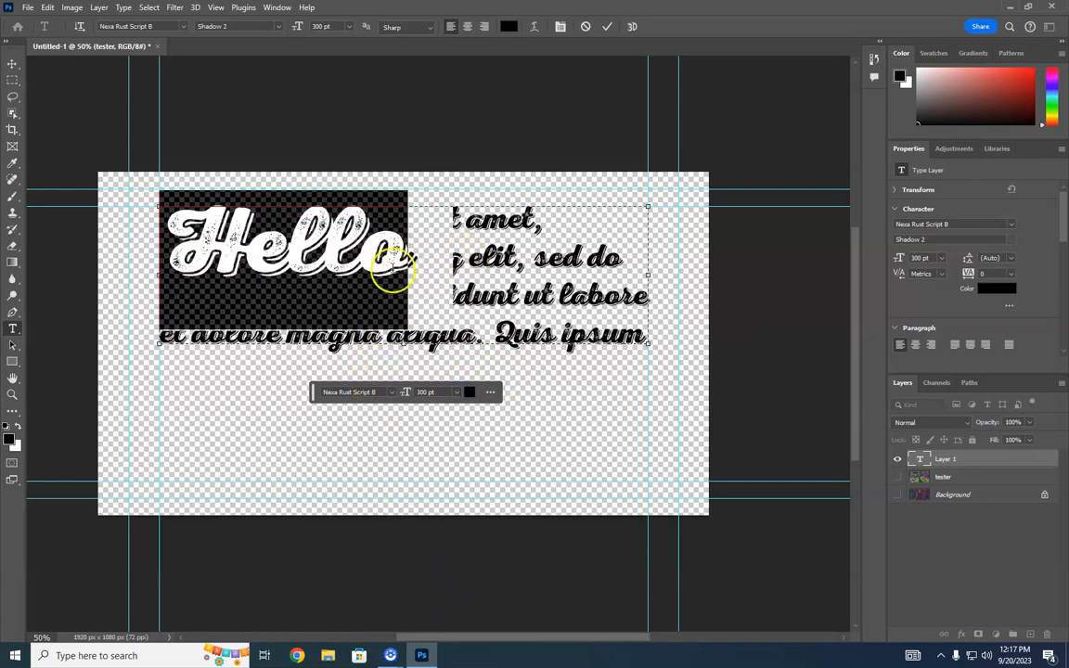
# Add an Outer Glow effect to the Hello text layer and open the glow's gradient for editing.
pyautogui.rightClick(965, 460)
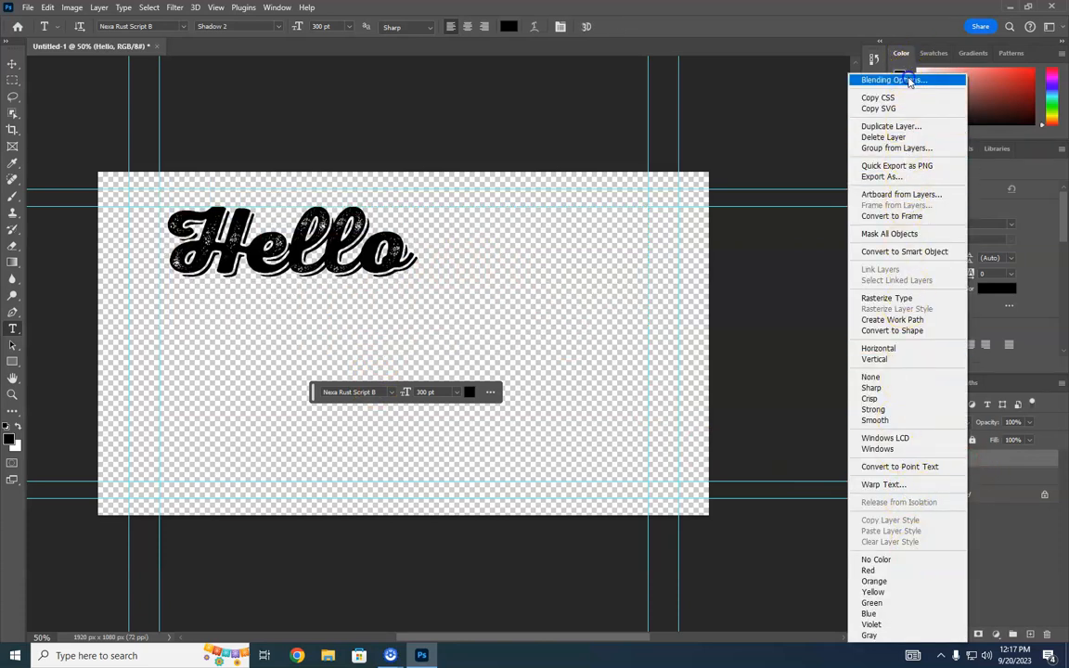
pyautogui.click(912, 79)
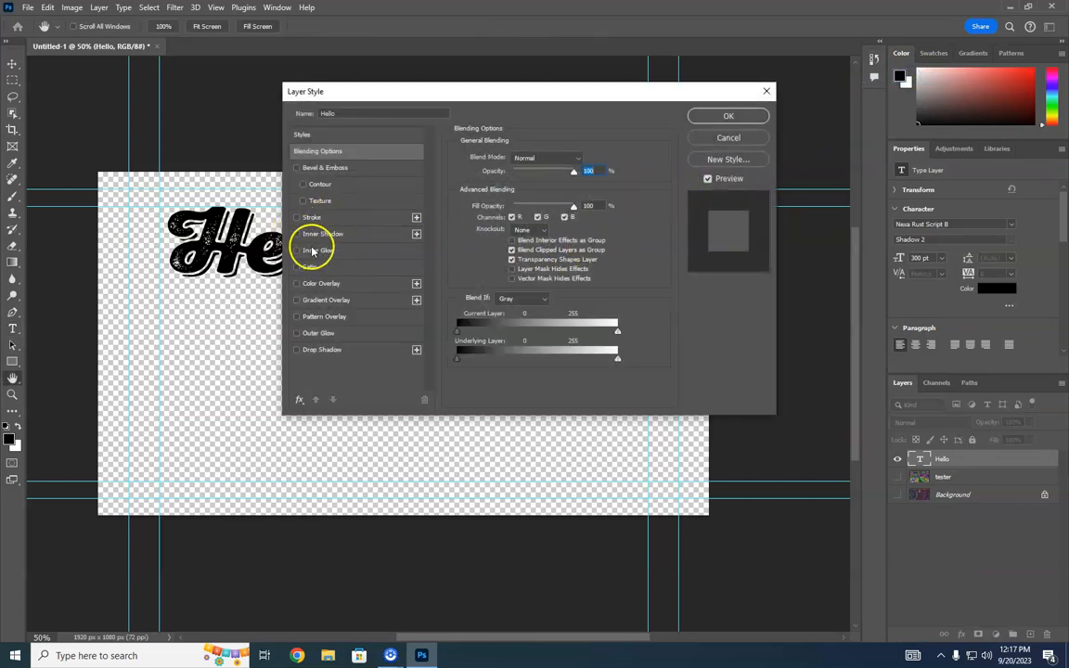
pyautogui.click(297, 334)
pyautogui.click(321, 336)
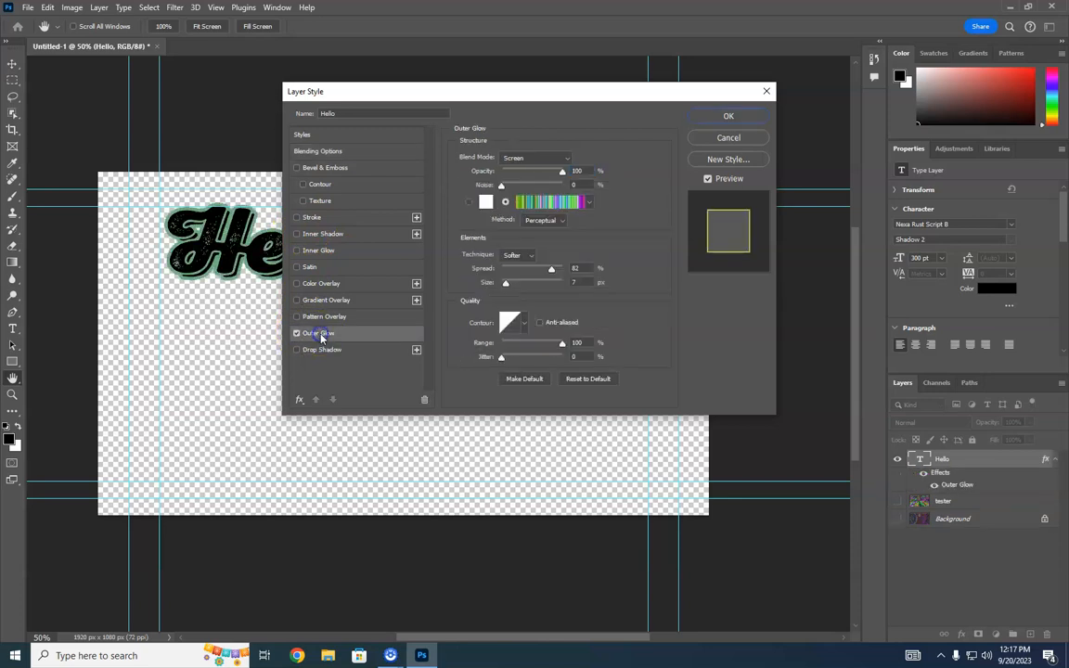
pyautogui.click(570, 201)
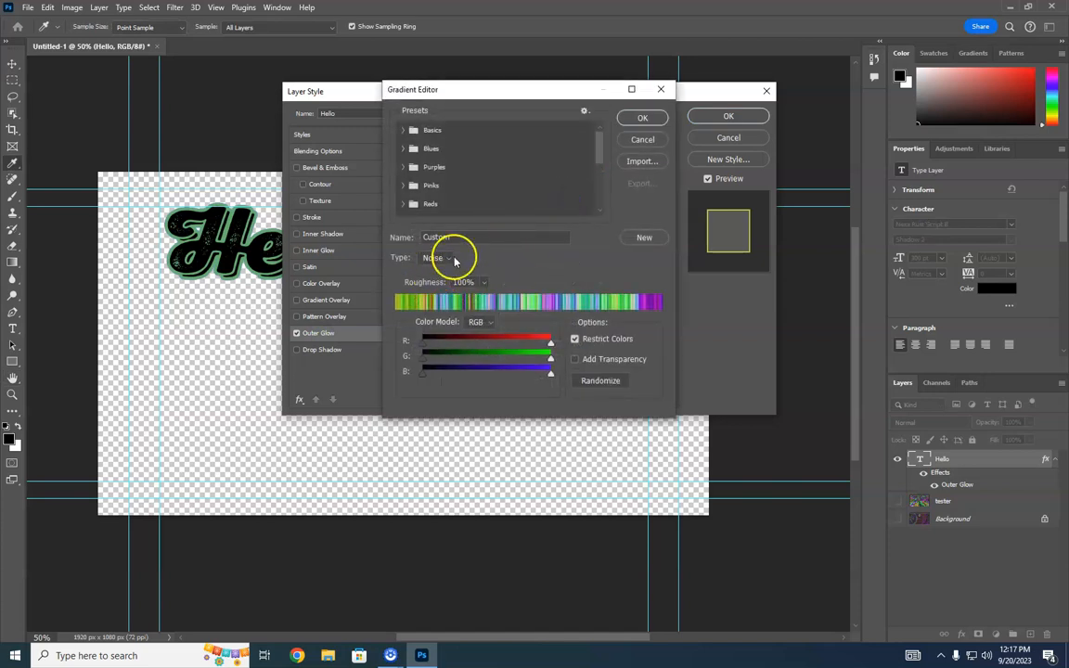
pyautogui.click(439, 259)
pyautogui.click(433, 270)
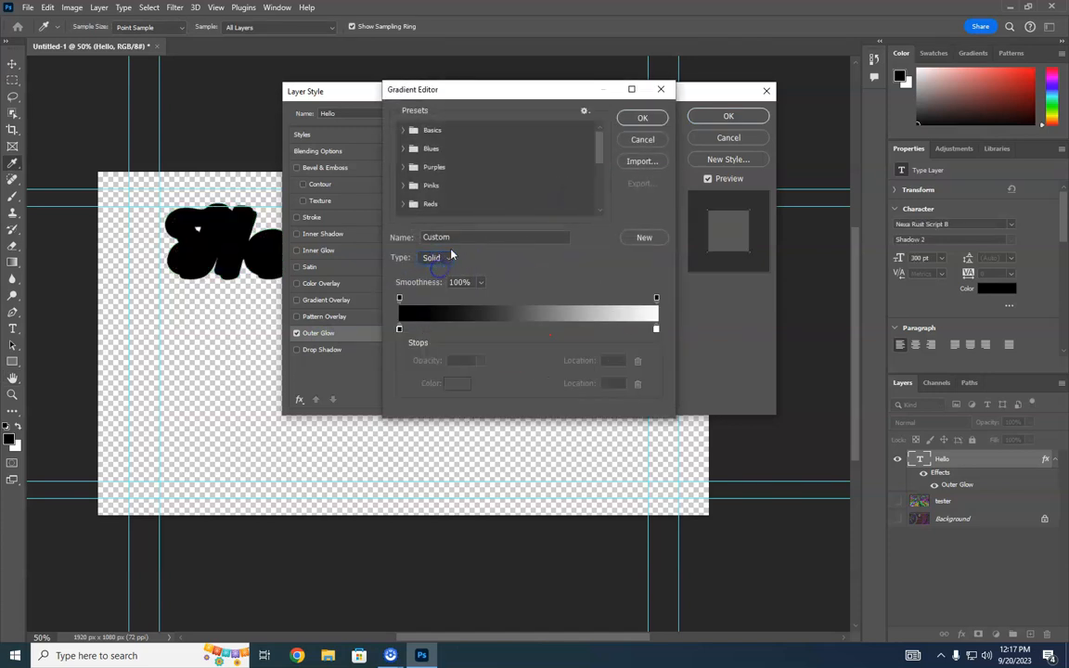
pyautogui.click(446, 259)
pyautogui.click(440, 283)
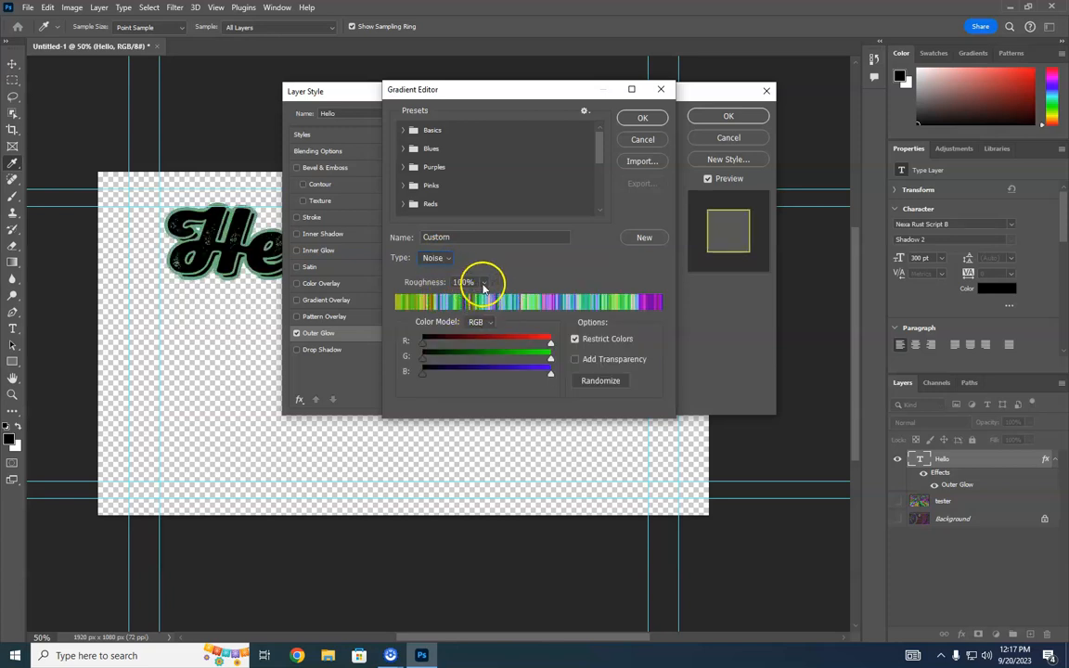
# Randomize the outer glow's noise gradient several times, keeping 100% roughness, and accept the new color mix.
pyautogui.click(483, 283)
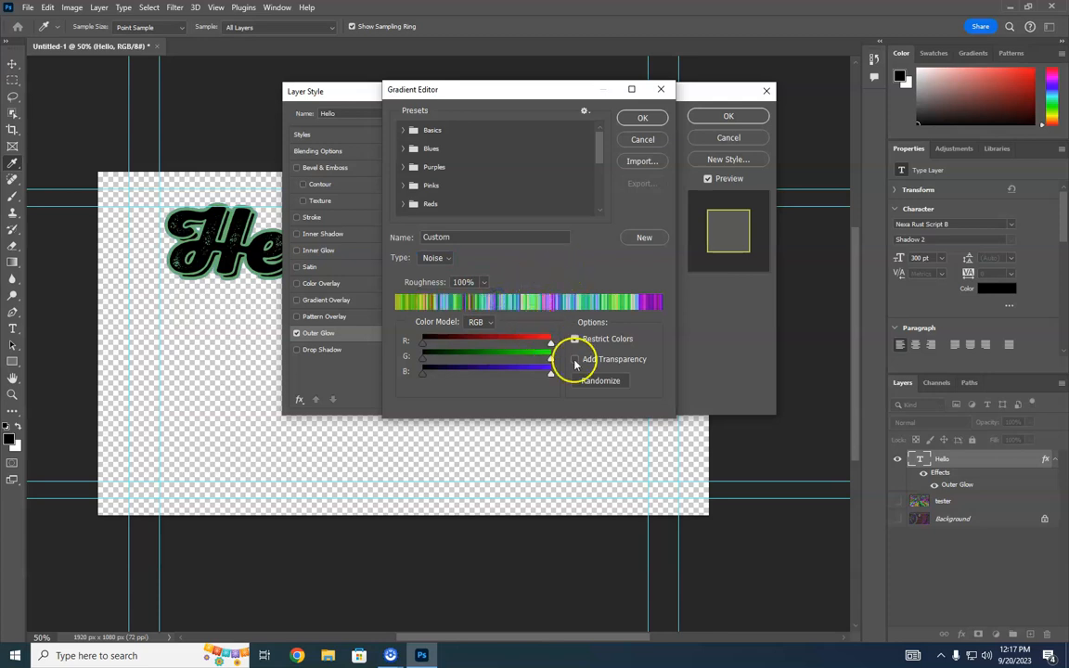
pyautogui.click(598, 381)
pyautogui.click(599, 381)
pyautogui.click(600, 381)
pyautogui.click(599, 380)
pyautogui.click(600, 380)
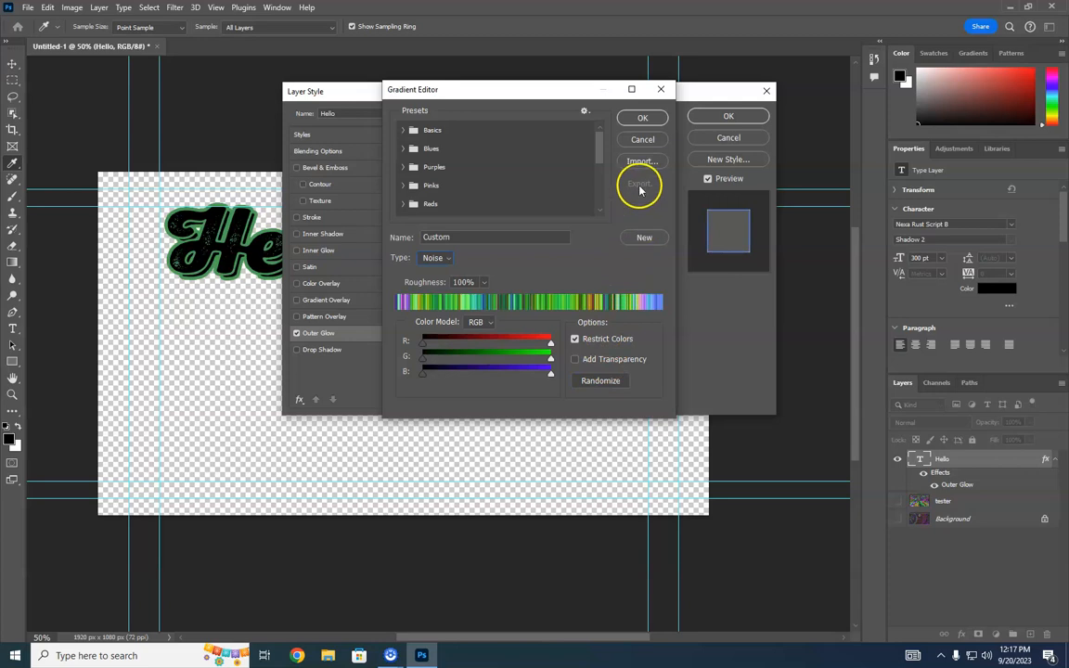
pyautogui.click(636, 119)
# Set the outer glow's spread to 100%, noise to 55% and jitter to 93%, and apply the layer style.
pyautogui.moveTo(558, 276); pyautogui.dragTo(573, 268)
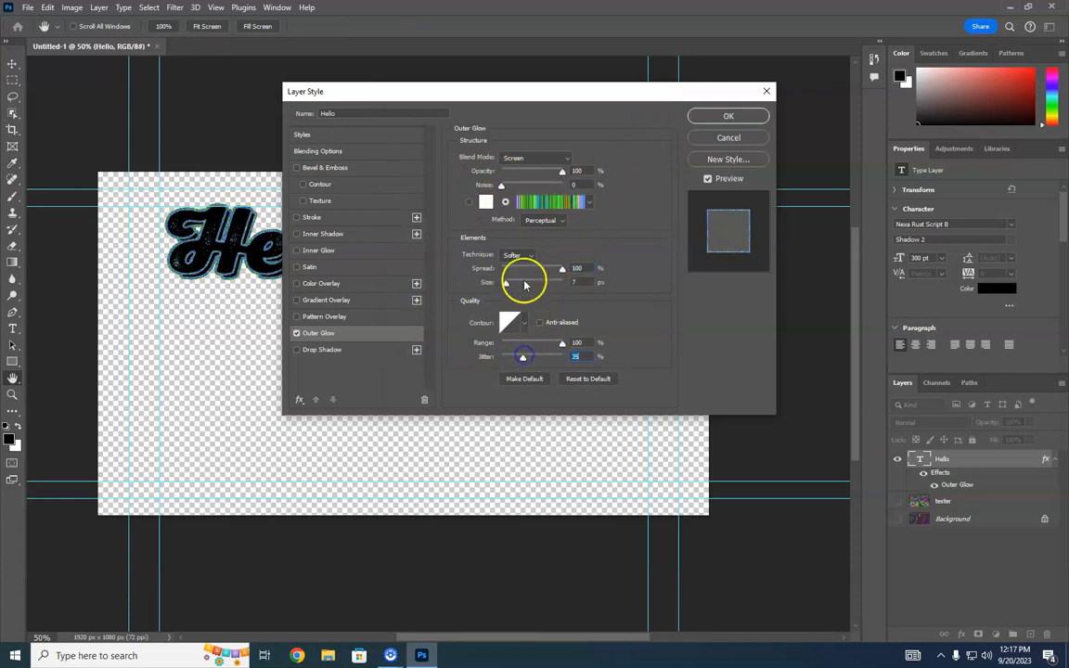
pyautogui.click(536, 191)
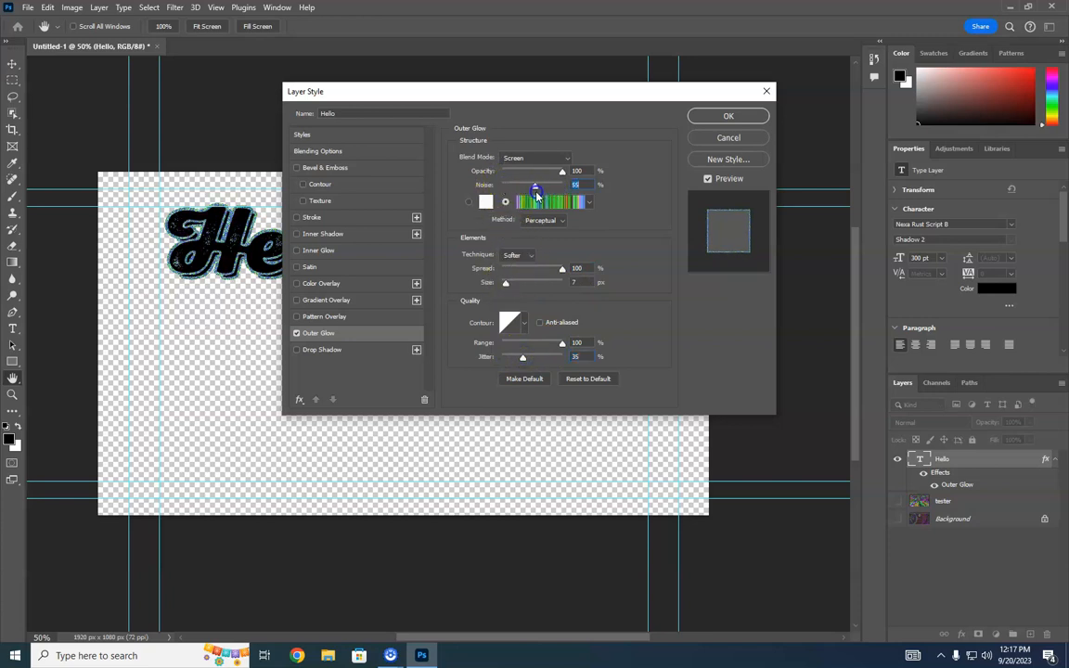
pyautogui.moveTo(518, 358); pyautogui.dragTo(558, 358)
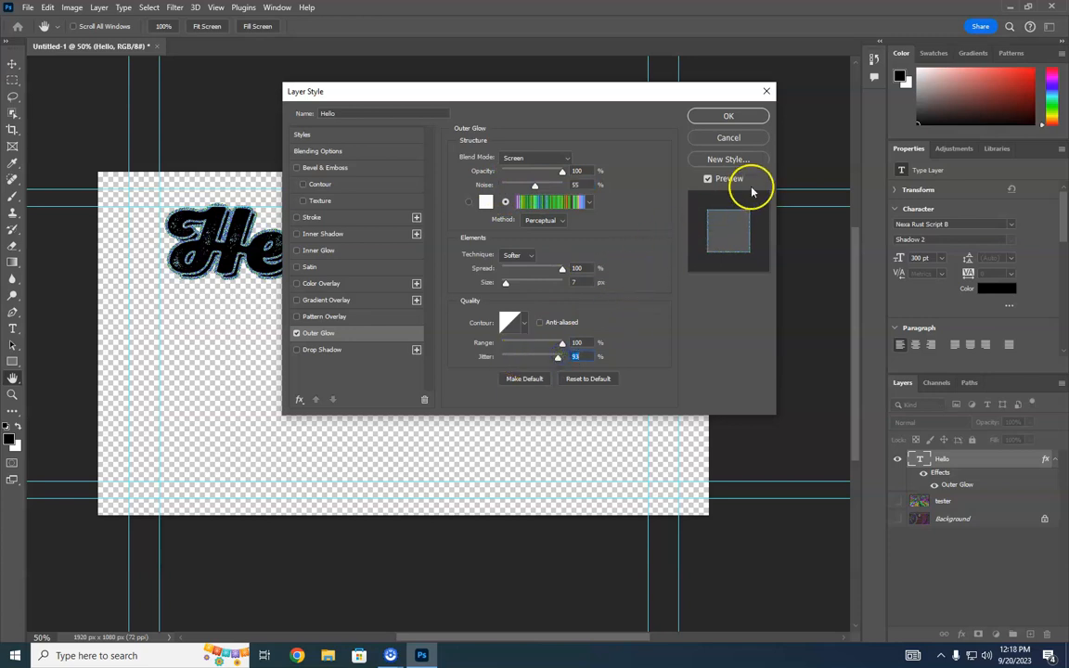
pyautogui.click(726, 115)
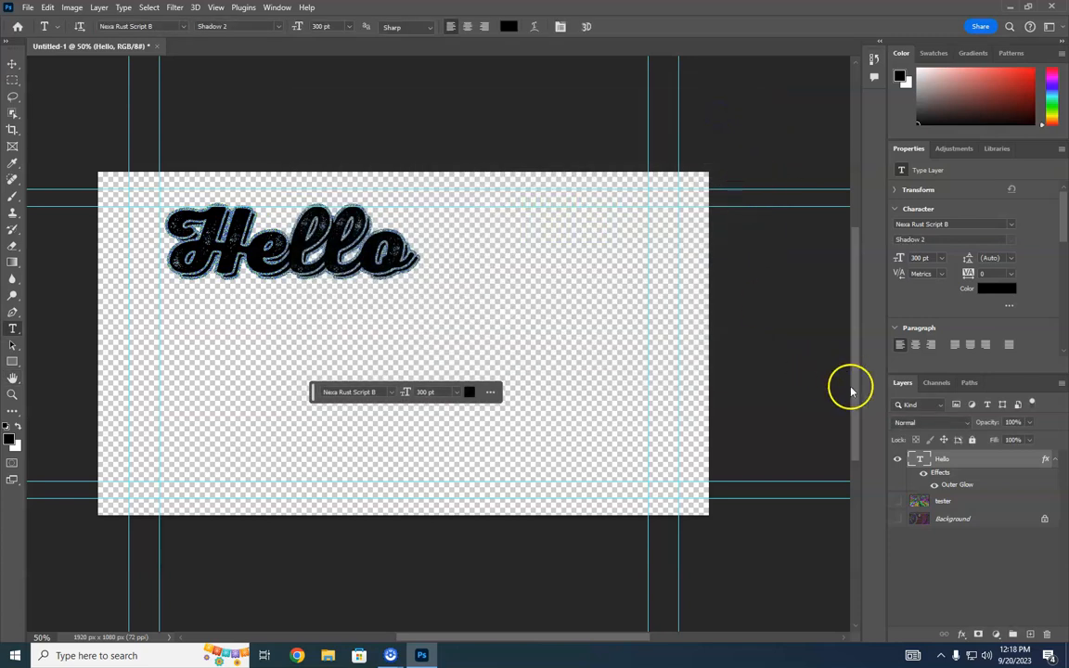